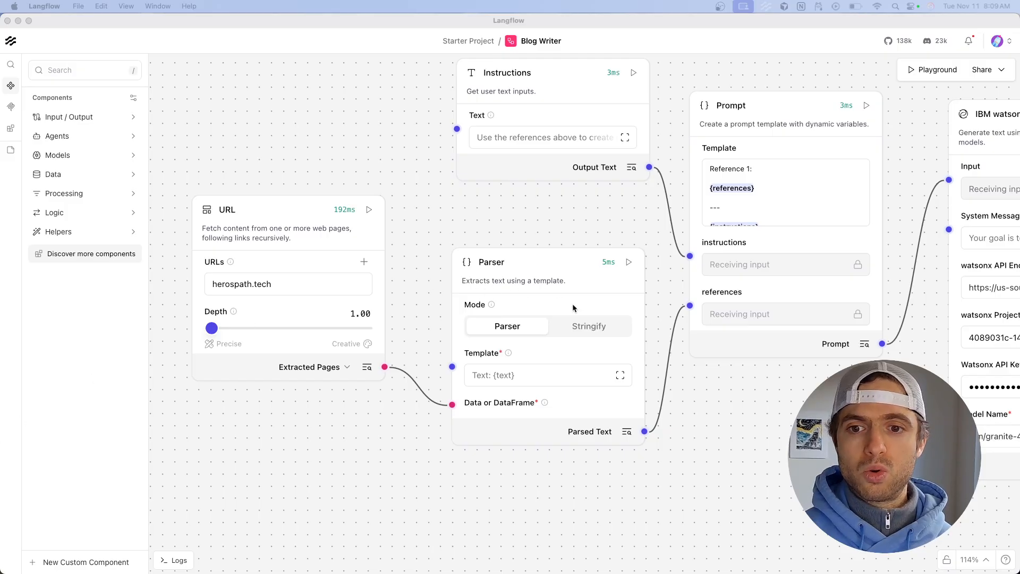
Step: Review the topic ideas generated in the Playground's default session and return to the Blog Writer flow
left_click(656, 355)
scroll(686, 363, "down", 5)
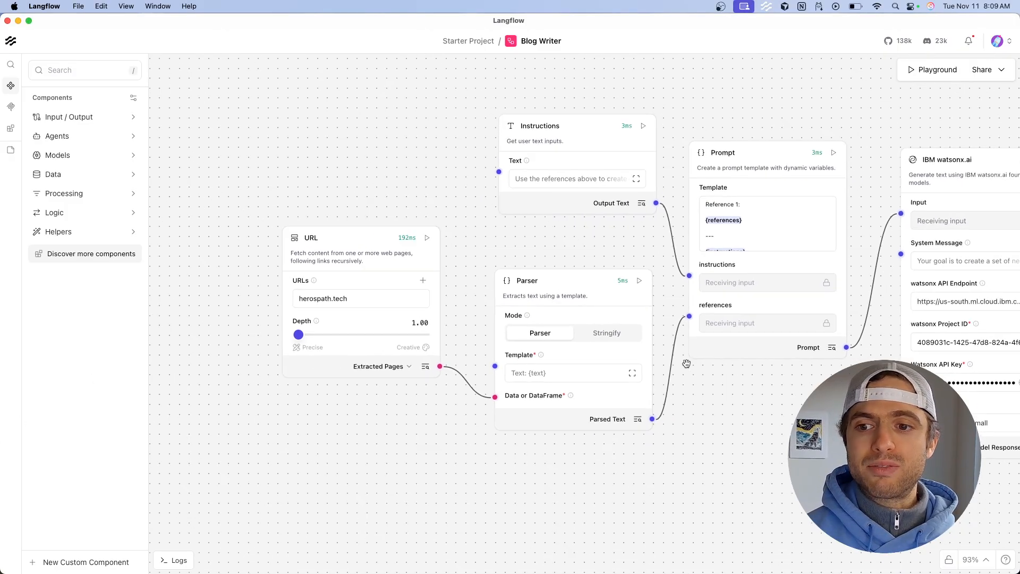
scroll(710, 393, "right", 10)
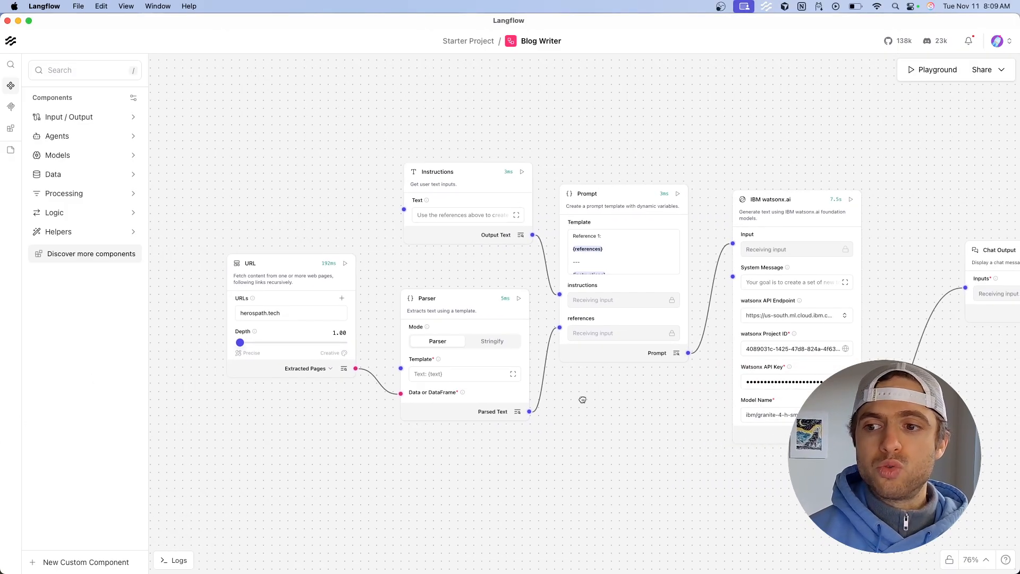
left_click_drag(375, 389, 643, 396)
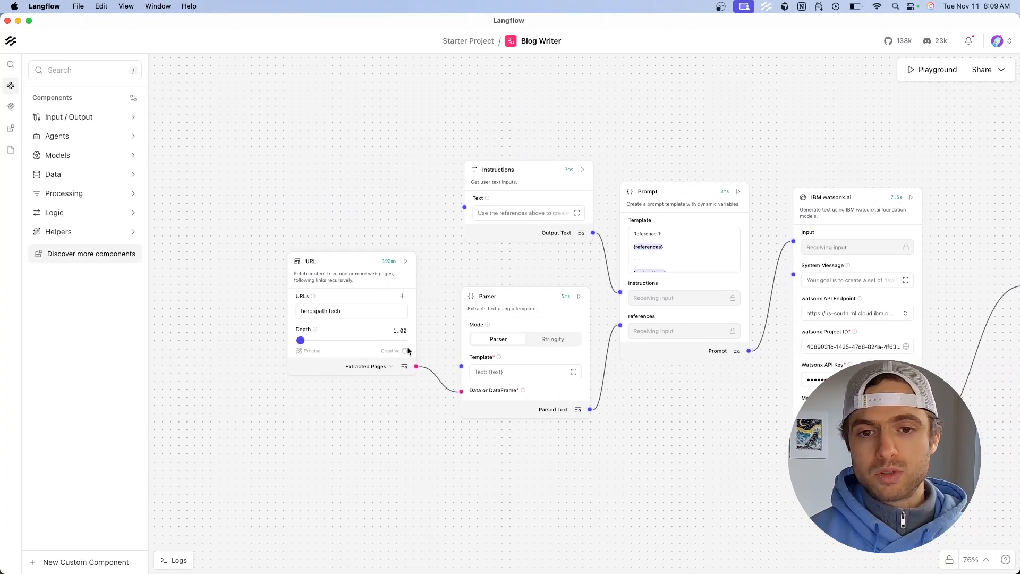
scroll(465, 267, "right", 2)
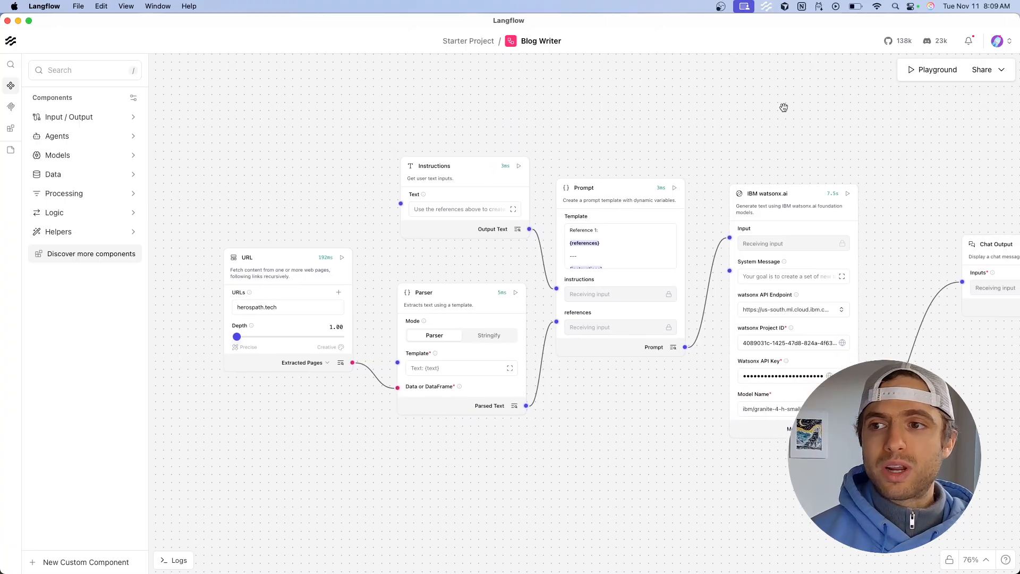
left_click(922, 78)
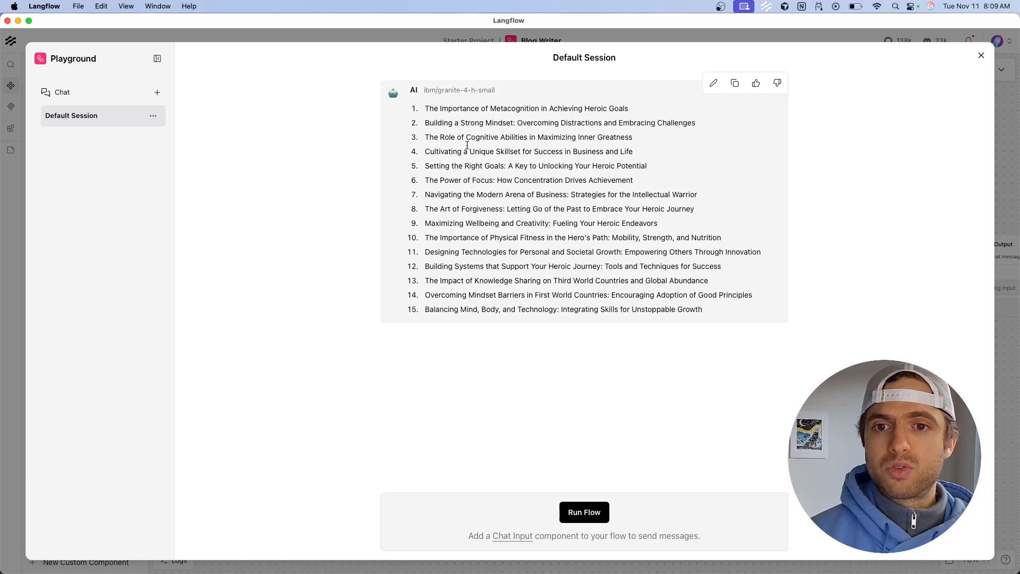
triple_click(479, 108)
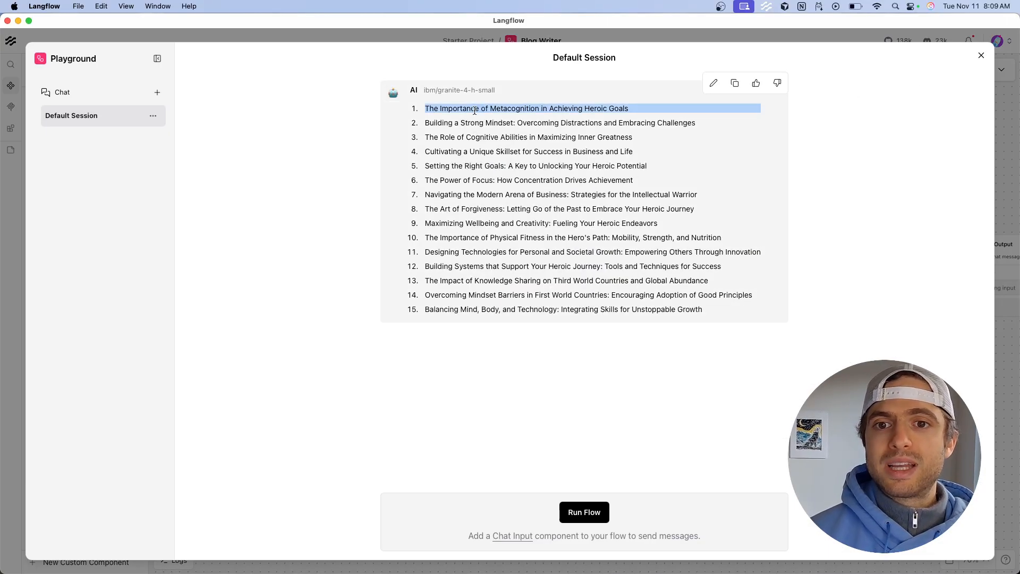
left_click(470, 117)
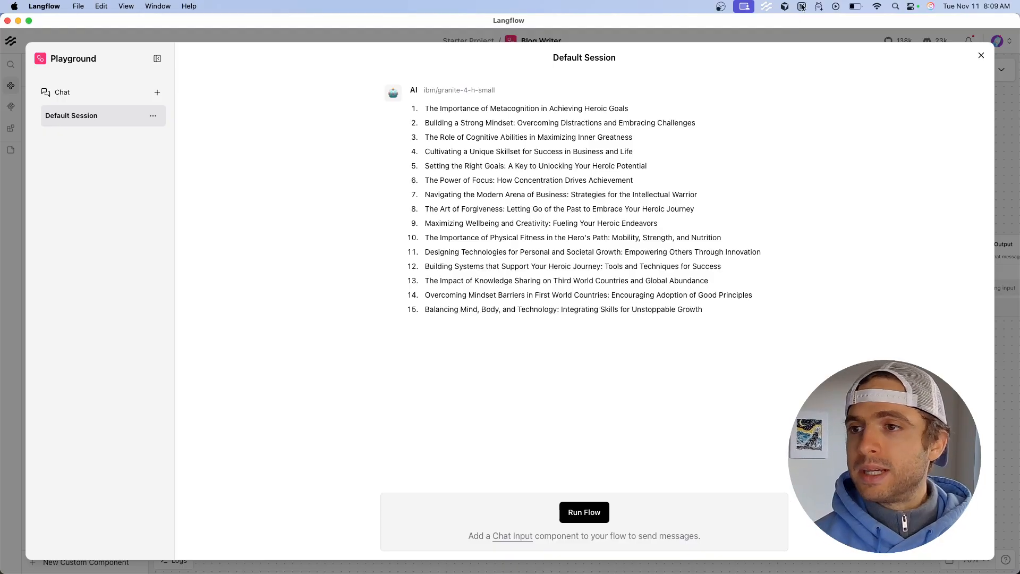
left_click(980, 56)
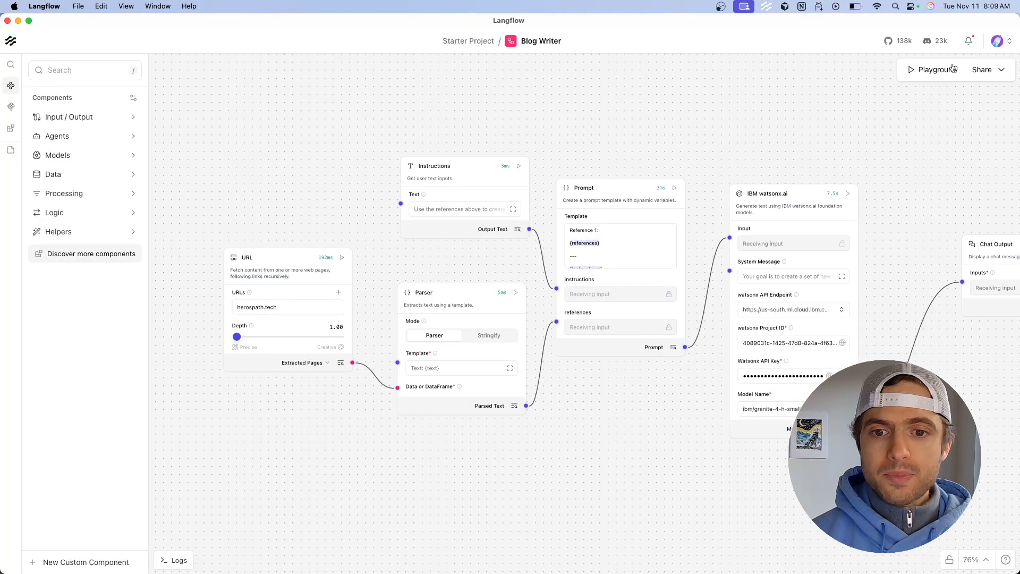
Step: Browse the available components in the Logic and Processing categories
scroll(389, 272, "down", 2)
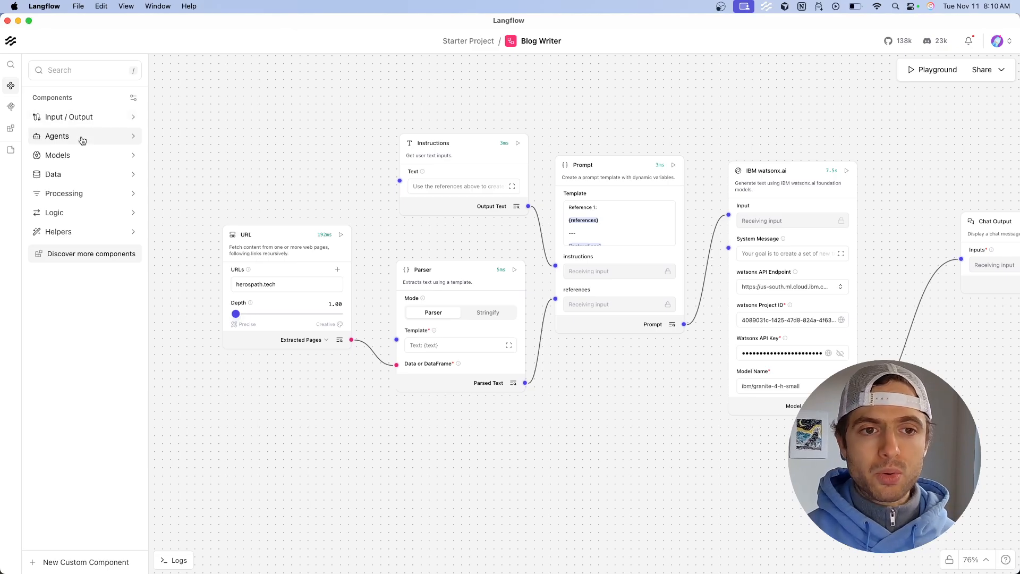
left_click(69, 218)
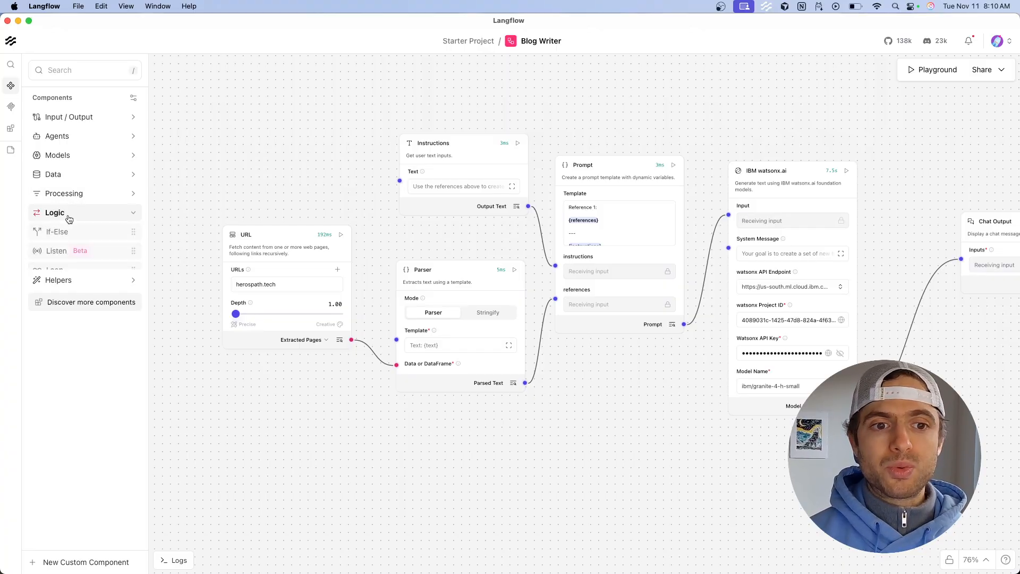
left_click(89, 196)
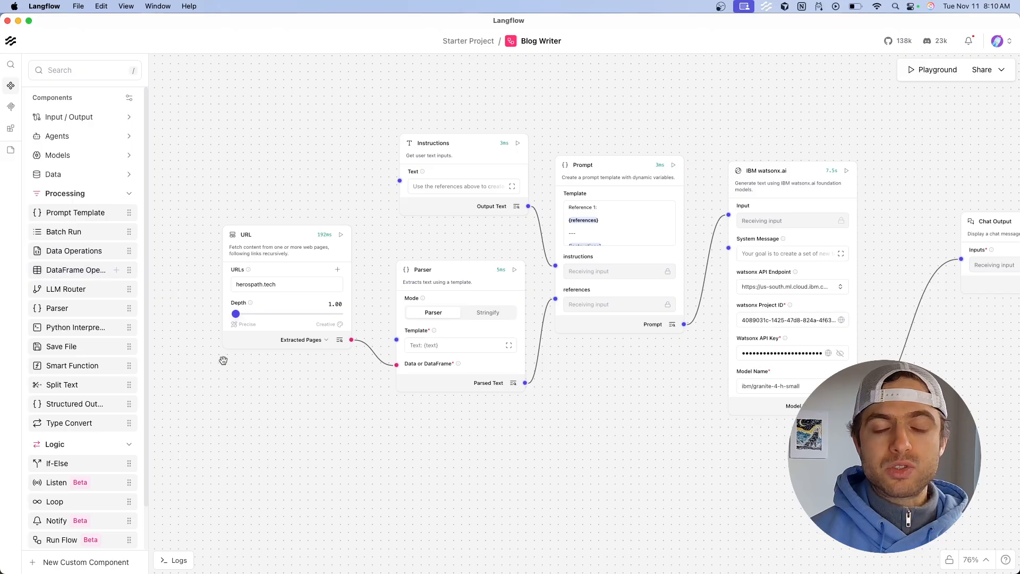
Step: Check the web address in the URL component and read the full text of the Instructions component without changing it
left_click_drag(444, 458, 432, 441)
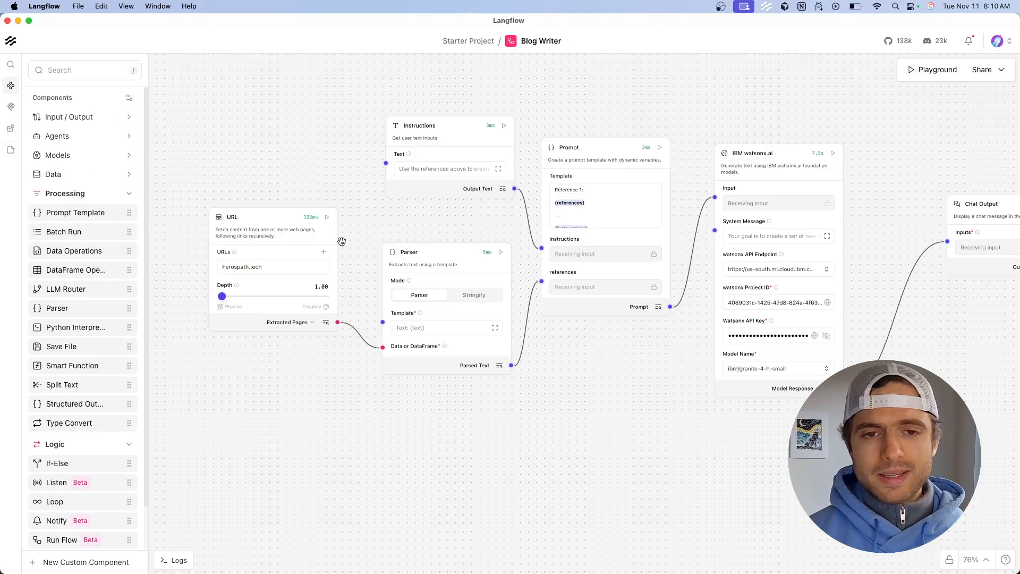
double_click(270, 268)
left_click(271, 268)
left_click(394, 215)
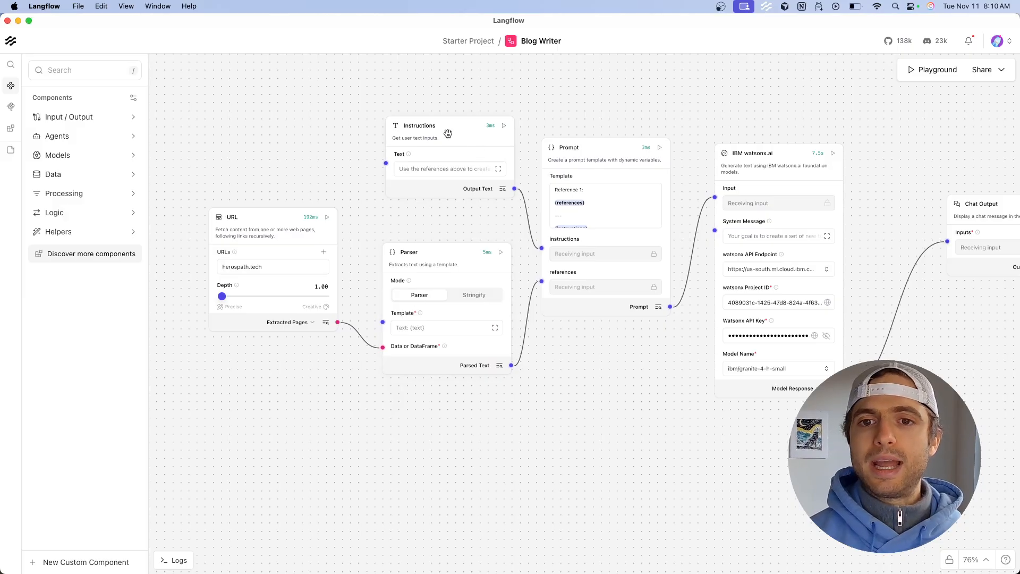
left_click(497, 169)
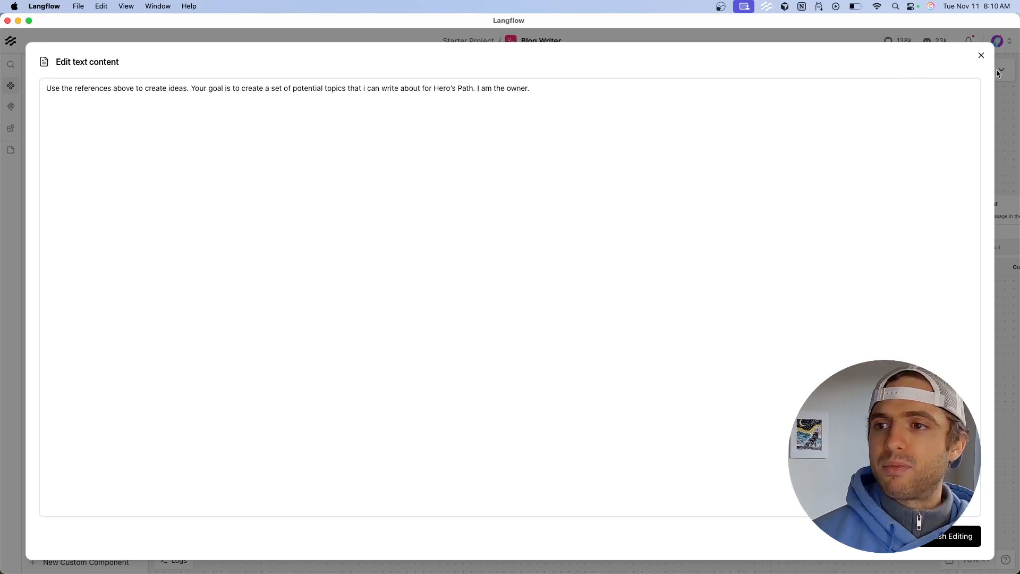
left_click(981, 56)
Step: Inspect the Prompt component's template, including its references and instructions variables, and close it without changes
left_click(607, 161)
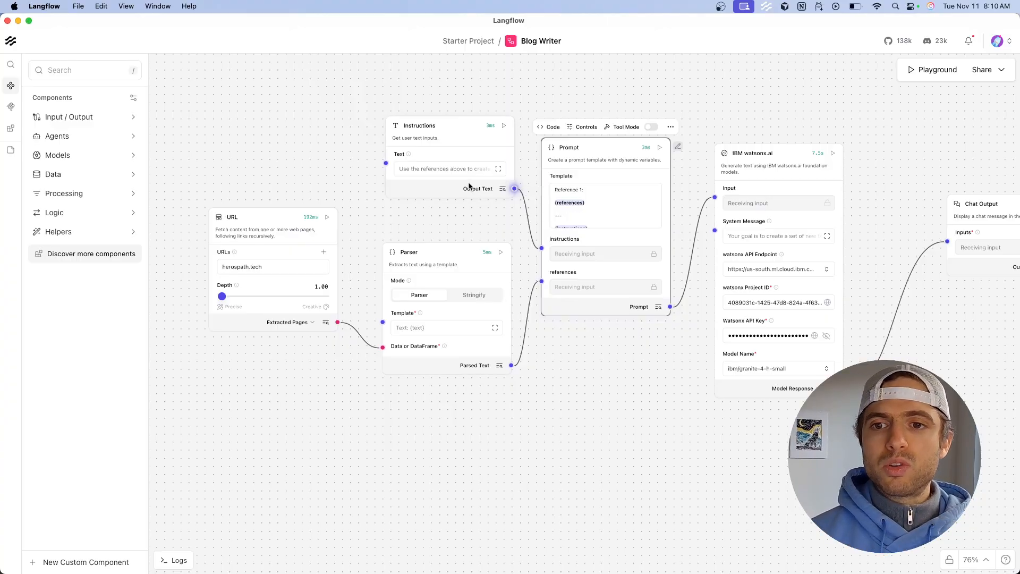
left_click(595, 199)
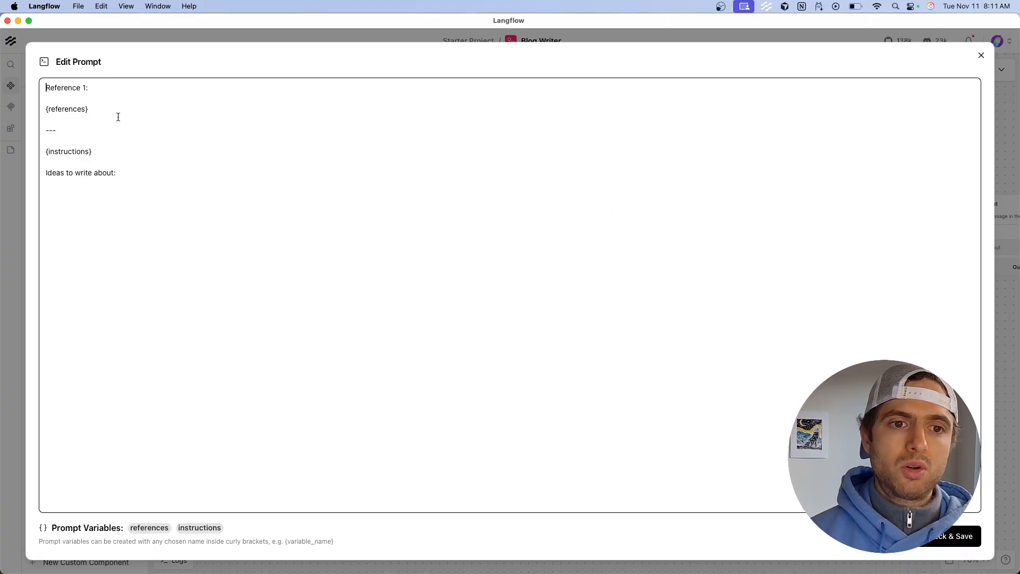
triple_click(51, 109)
left_click(54, 109)
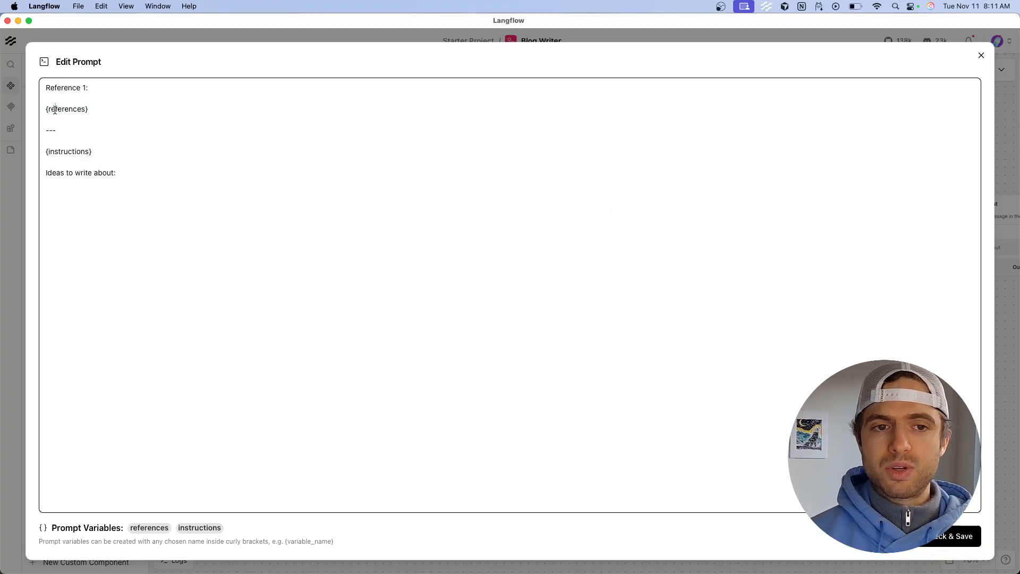
triple_click(59, 151)
left_click(482, 185)
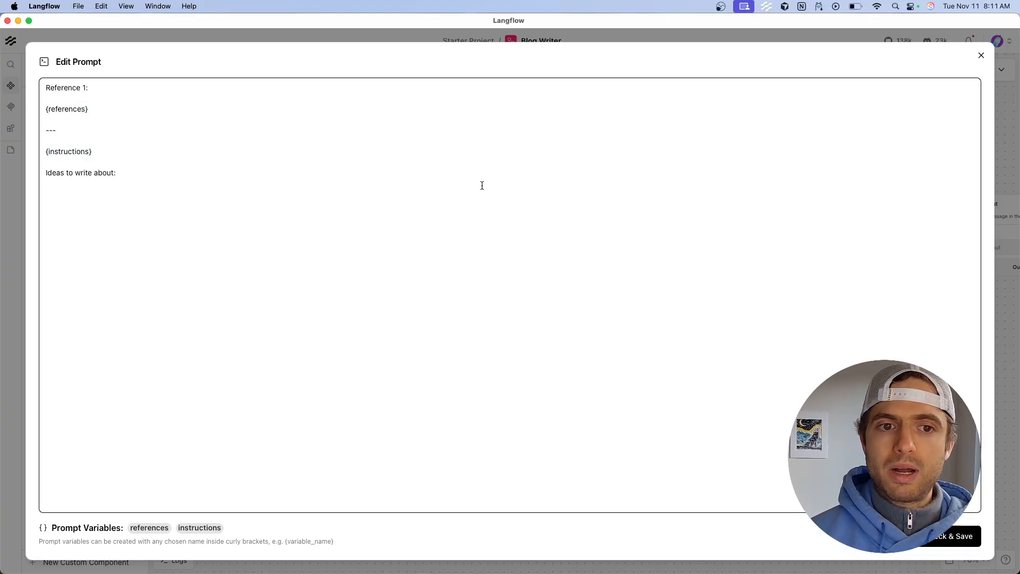
left_click(981, 55)
Step: Examine the IBM watsonx.ai component's settings and its connection to Chat Output, and read its full system message
left_click_drag(703, 164, 582, 146)
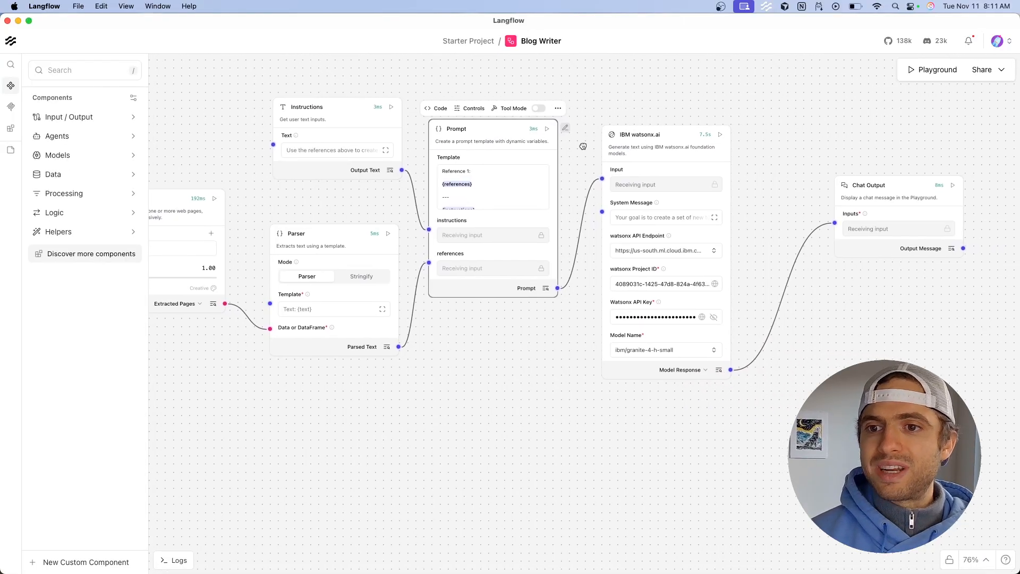
scroll(583, 146, "up", 3)
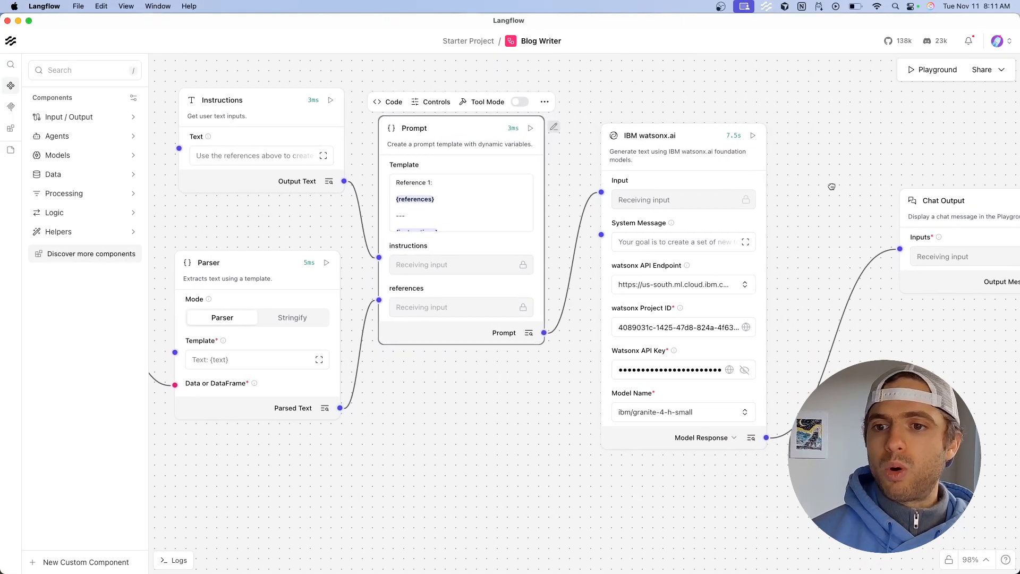
left_click_drag(831, 186, 758, 169)
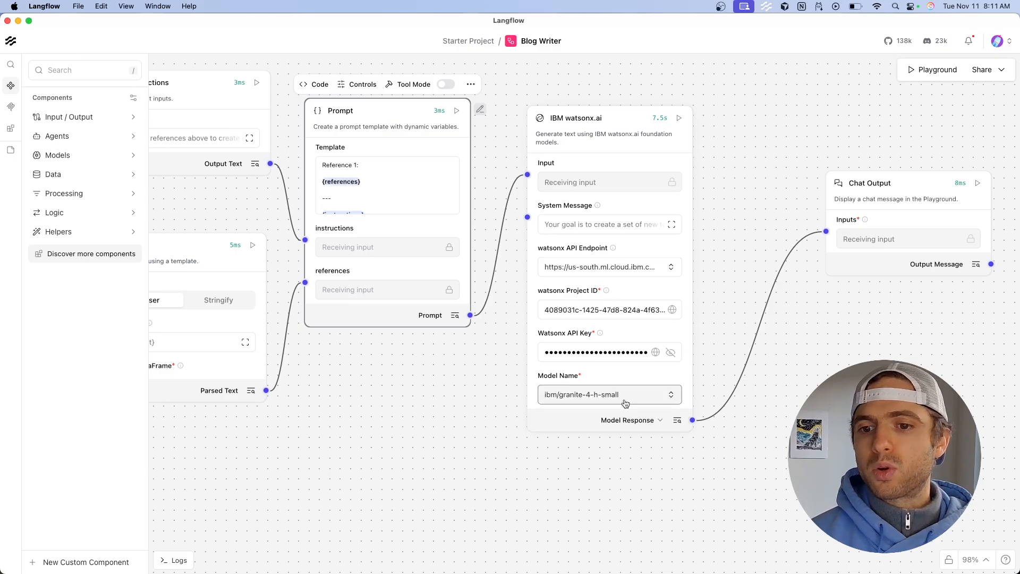
left_click_drag(711, 305, 507, 315)
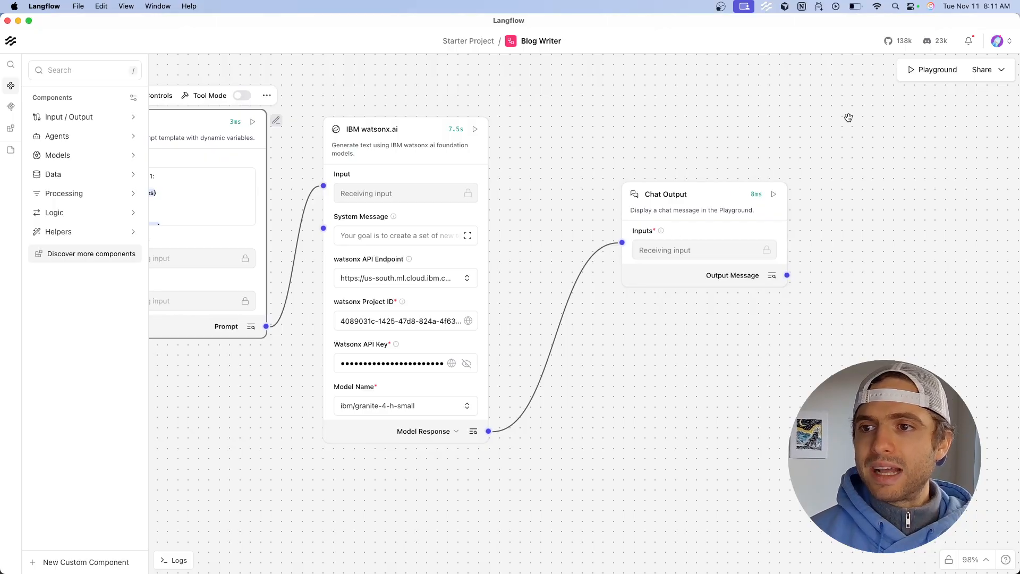
left_click_drag(551, 432, 570, 436)
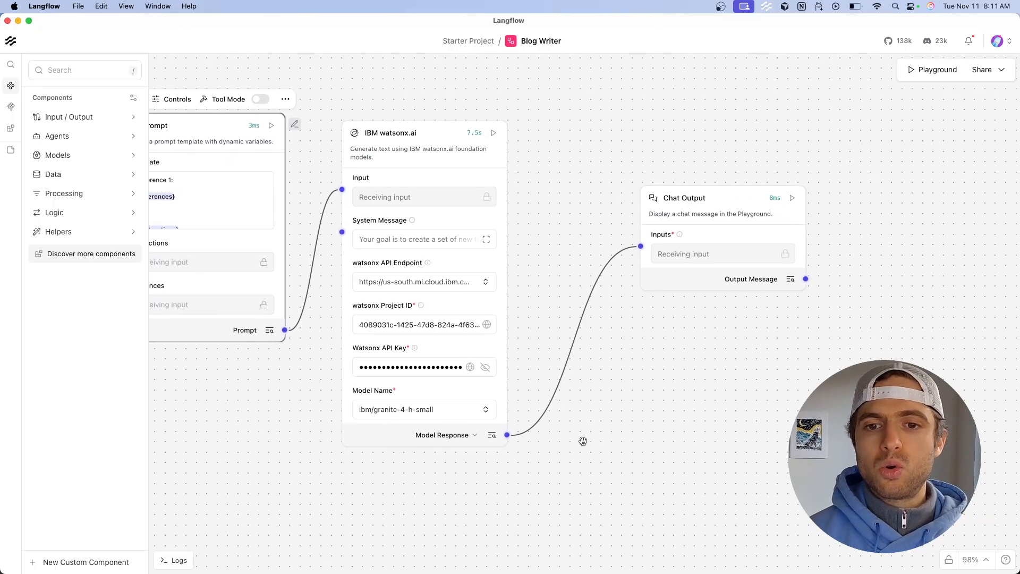
left_click(489, 240)
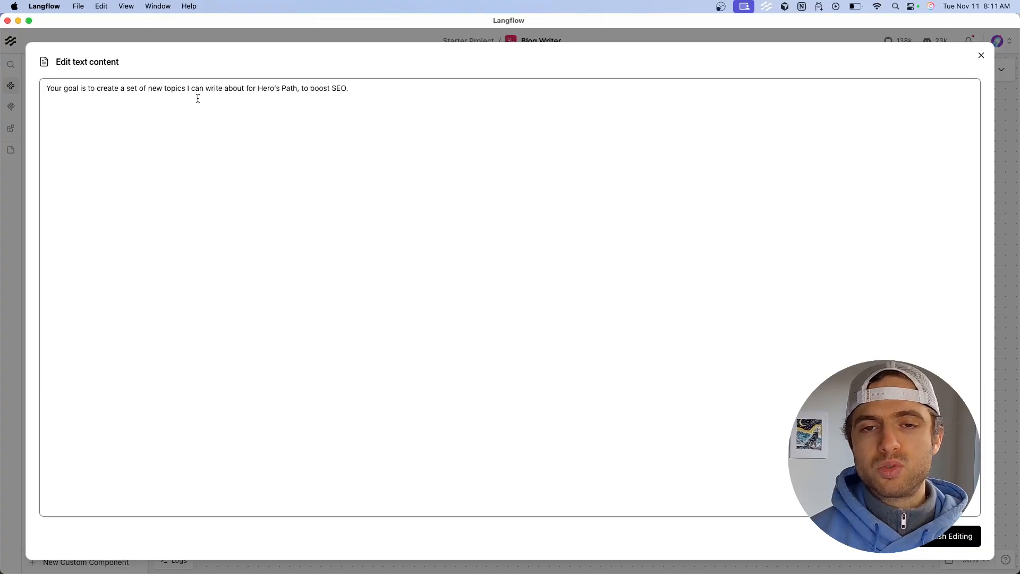
left_click(981, 56)
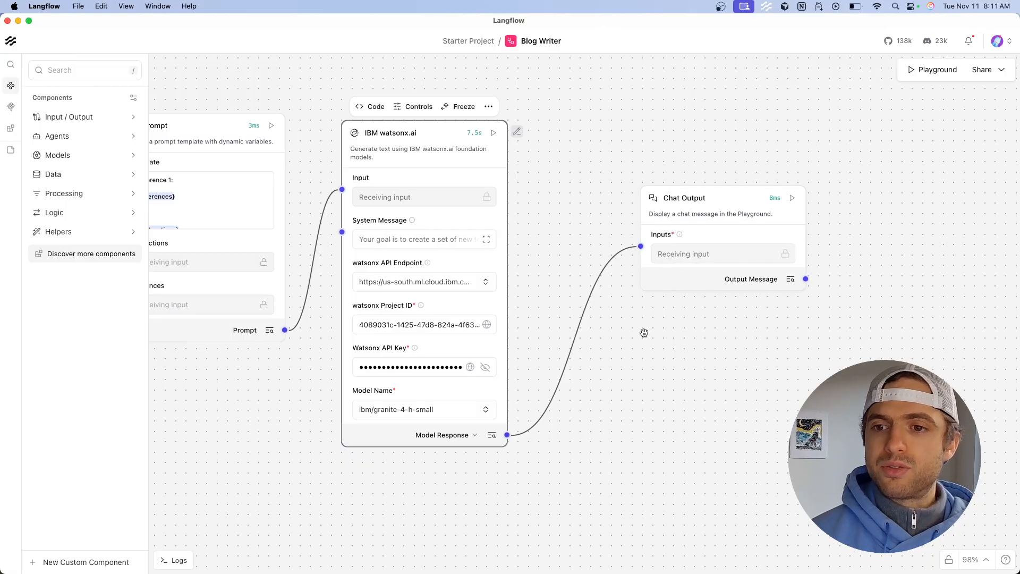
Step: Run the Blog Writer flow in the Playground to generate a new set of topic ideas, and close the Playground
left_click(932, 68)
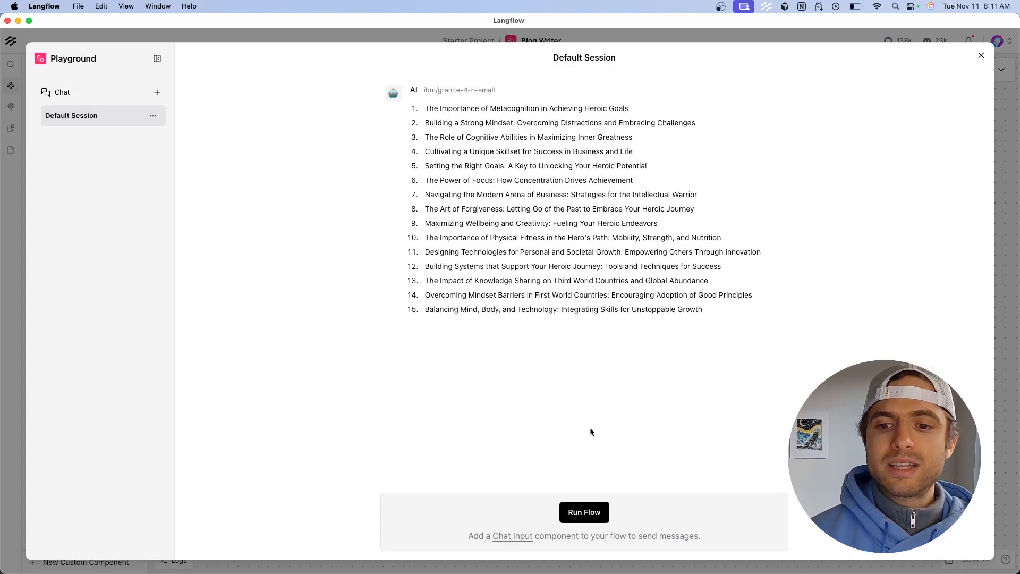
left_click(569, 521)
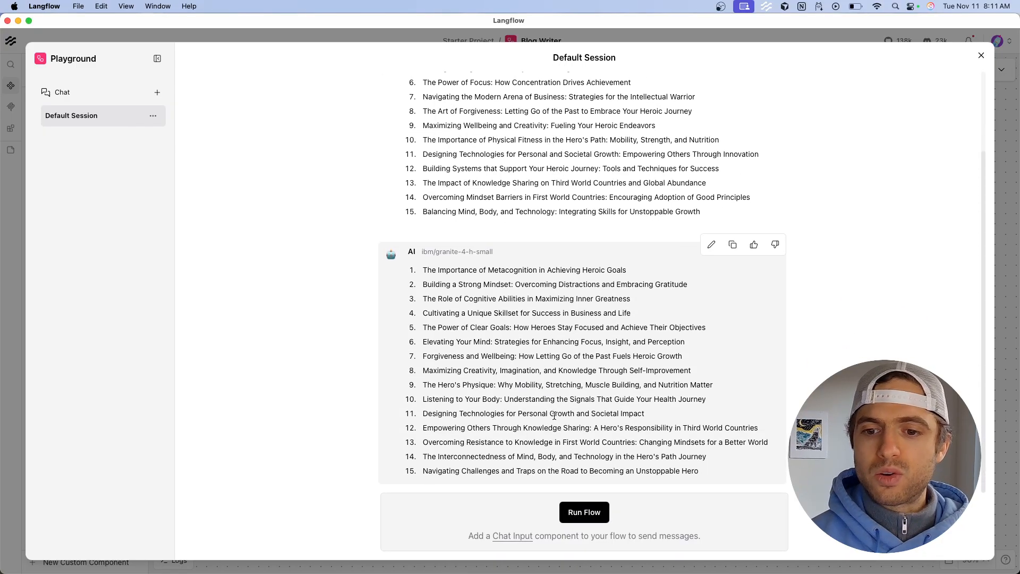
left_click(981, 56)
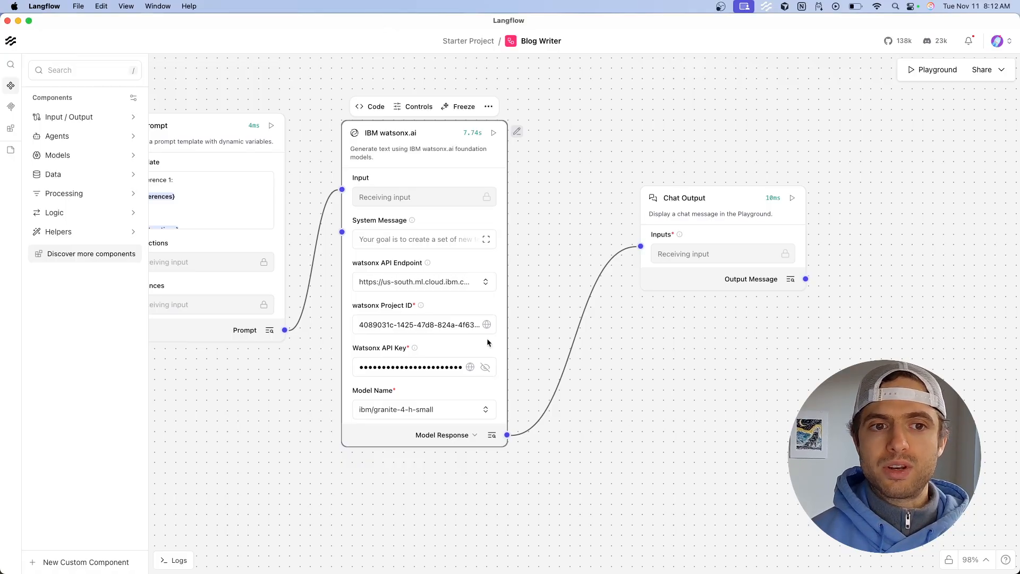
Step: Browse the components offered in the Models, Agents, Processing and Data categories
left_click(115, 159)
left_click(110, 139)
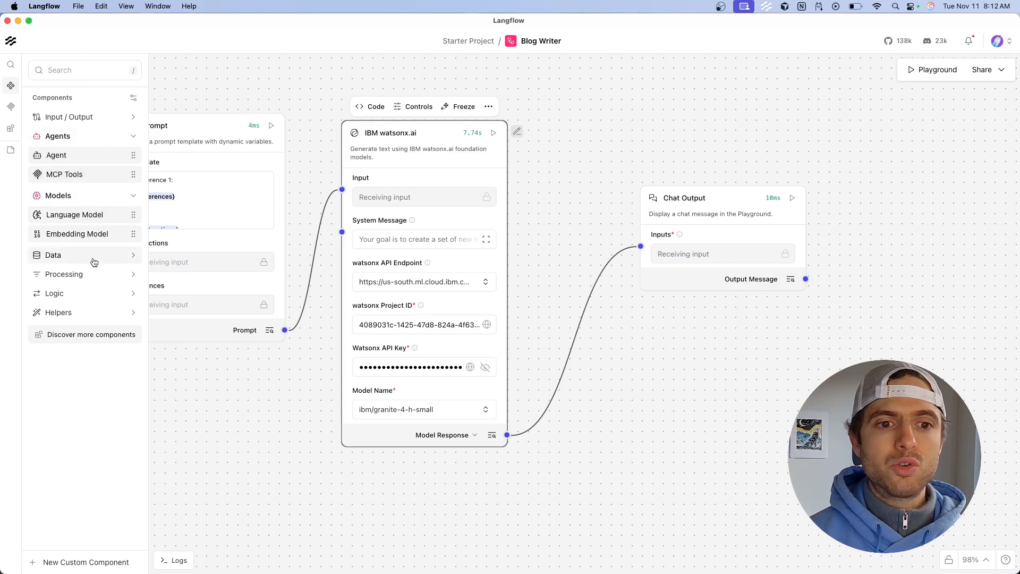
left_click(80, 275)
scroll(93, 319, "down", 1)
scroll(93, 318, "down", 1)
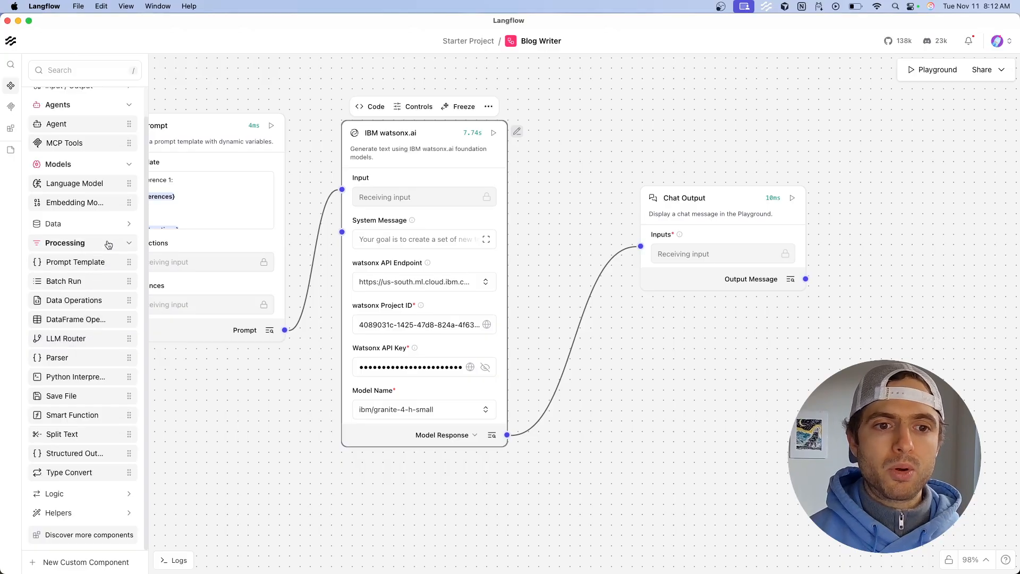
left_click(128, 223)
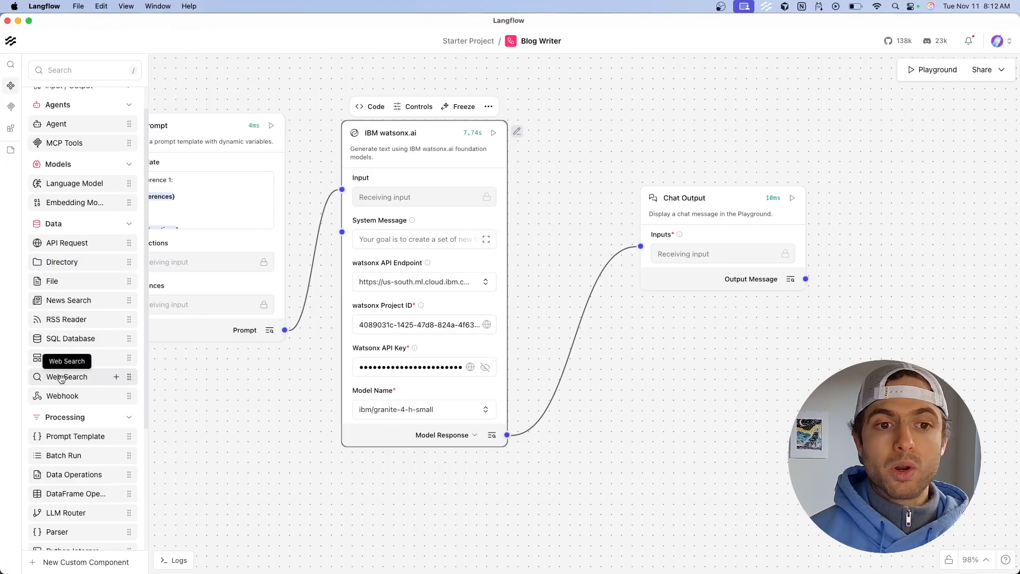
scroll(84, 220, "up", 2)
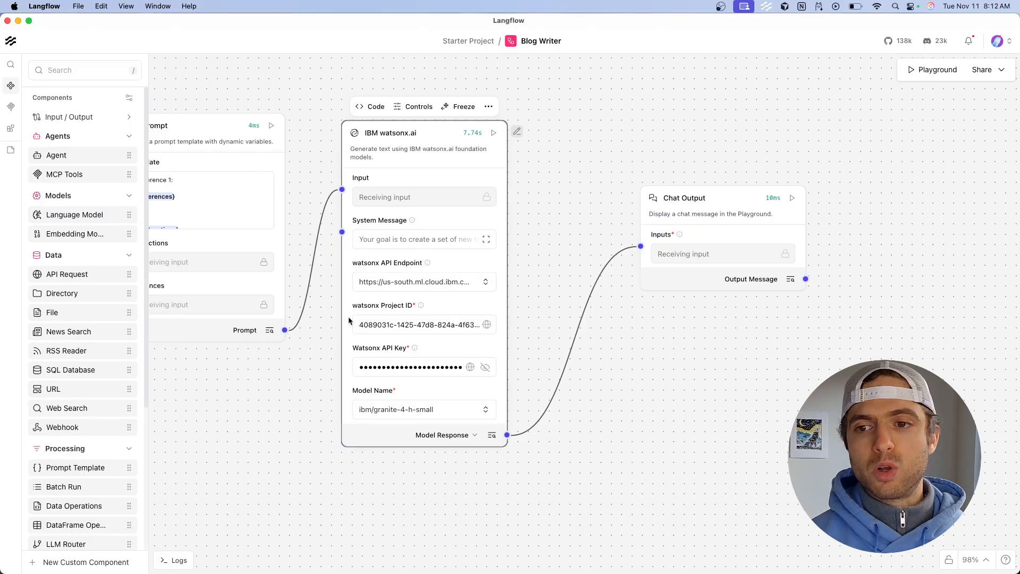
left_click_drag(521, 230, 425, 235)
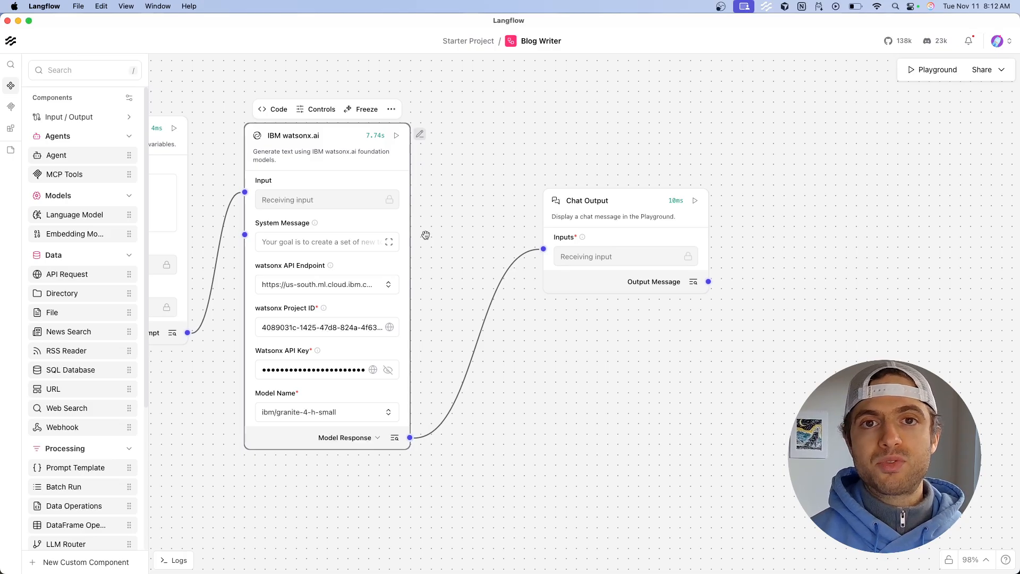